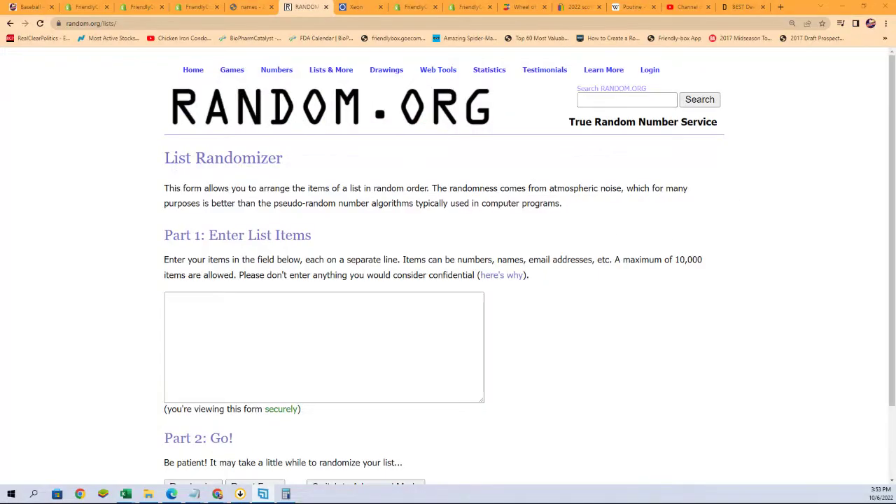
Step: Copy the four owner names under the card heading in Notepad
{"action": "key", "text": "alt+Tab"}
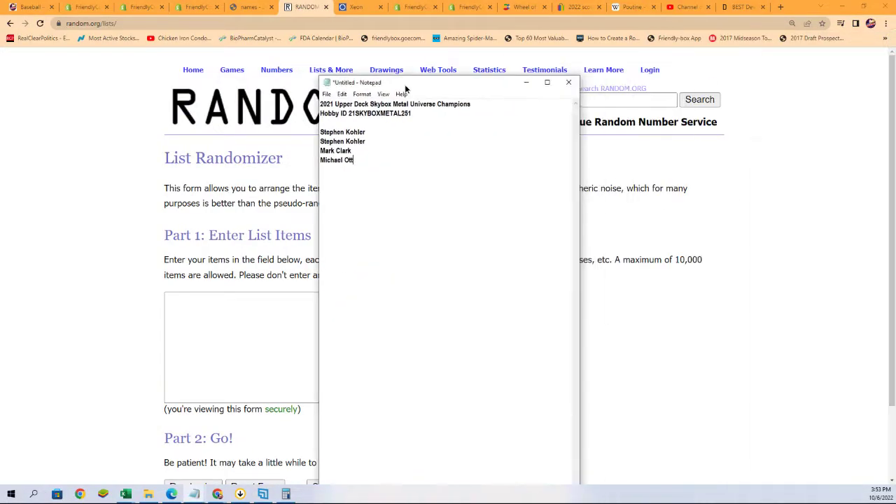
{"action": "key", "text": "shift+Up"}
{"action": "key", "text": "shift+Up"}
{"action": "key", "text": "shift+Up"}
{"action": "key", "text": "shift+Home"}
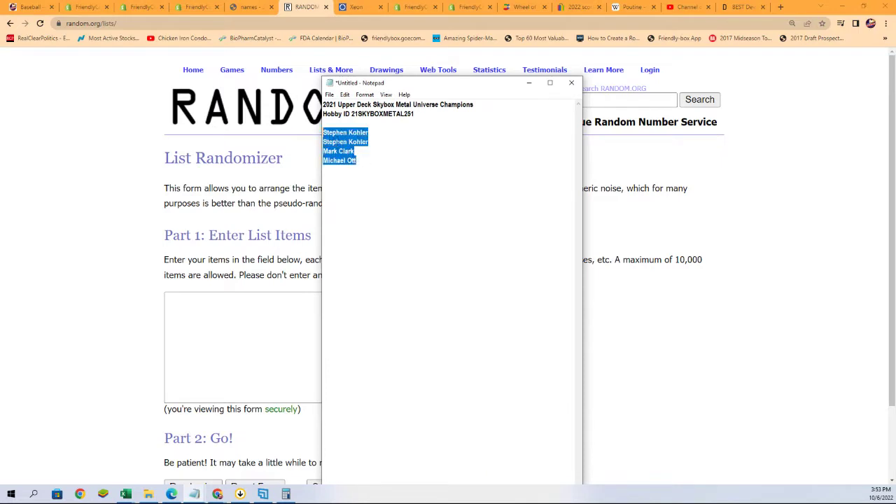
{"action": "right_click", "coordinate": [334, 133]}
{"action": "left_click", "coordinate": [359, 170]}
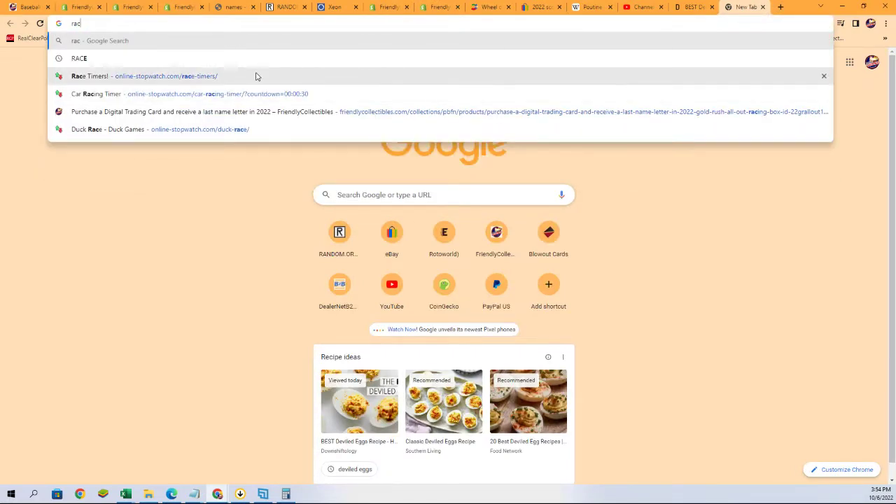
Step: Open the Race Timers and set the running race countdown to 30 seconds
{"action": "left_click", "coordinate": [202, 81]}
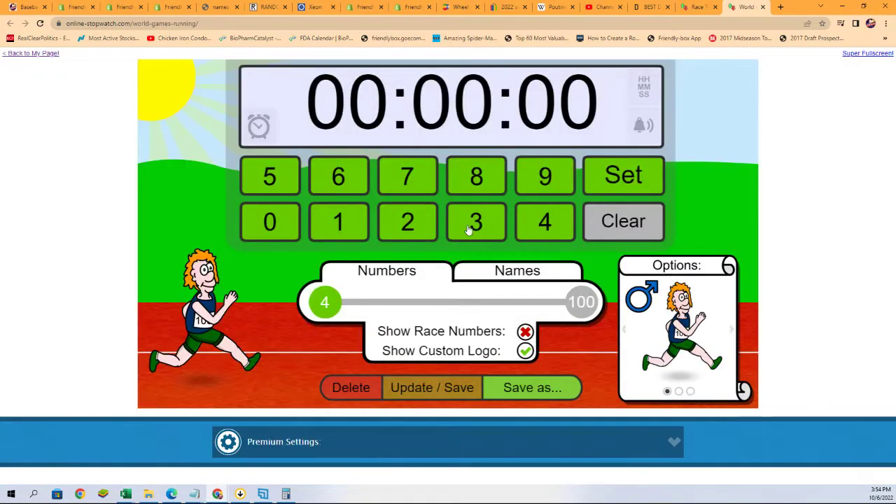
{"action": "left_click", "coordinate": [470, 226]}
{"action": "left_click", "coordinate": [287, 233]}
Step: Replace the five sample runner names with the four pasted owner names
{"action": "left_click", "coordinate": [485, 284]}
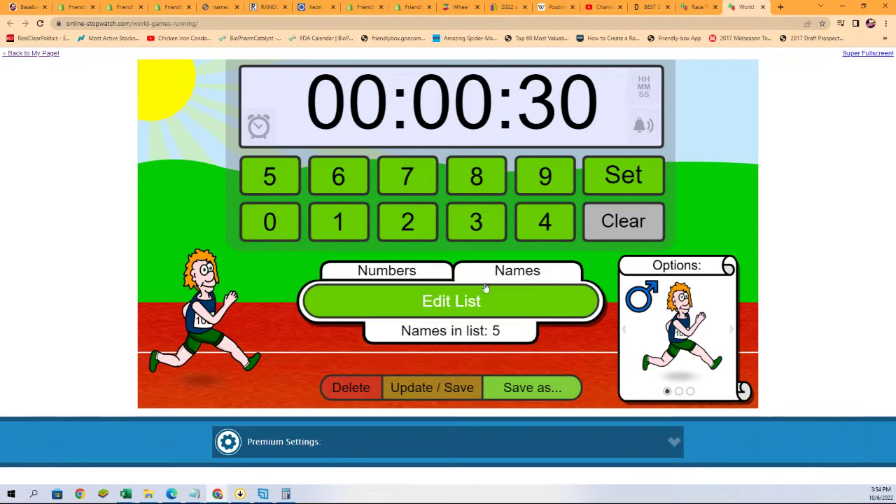
{"action": "left_click", "coordinate": [485, 287]}
{"action": "left_click_drag", "start_coordinate": [378, 178], "coordinate": [328, 105]}
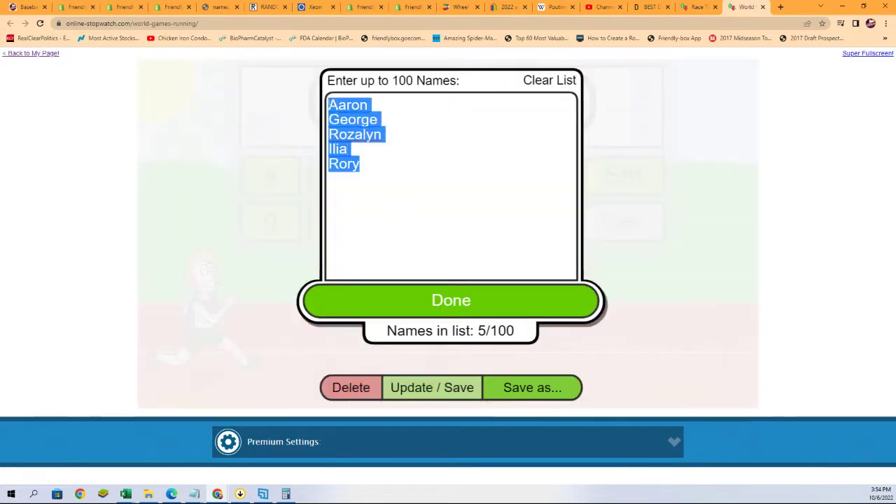
{"action": "key", "text": "BackSpace"}
{"action": "key", "text": "ctrl+v"}
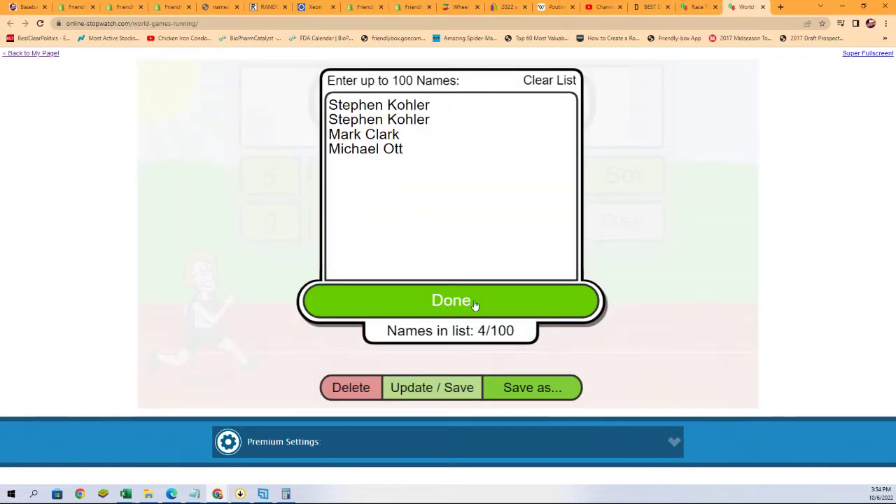
{"action": "left_click", "coordinate": [466, 302]}
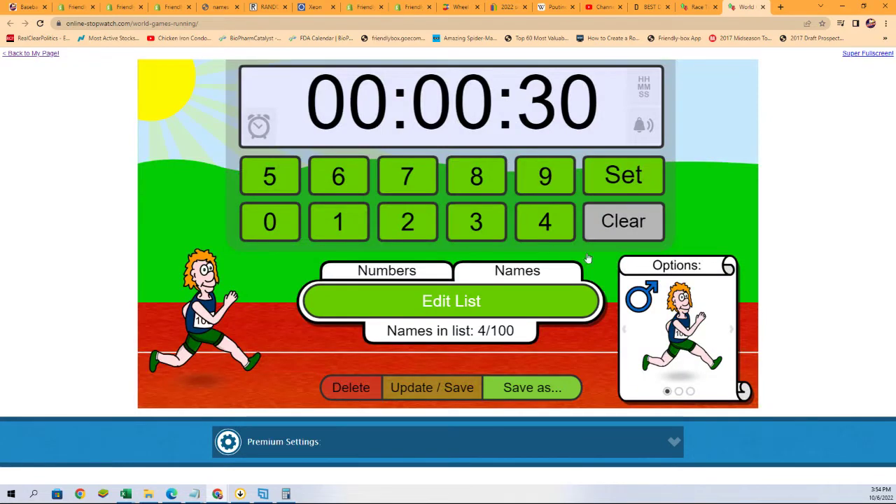
Step: Load the 30-second race, shuffle the runners, and run it full screen
{"action": "left_click", "coordinate": [614, 194]}
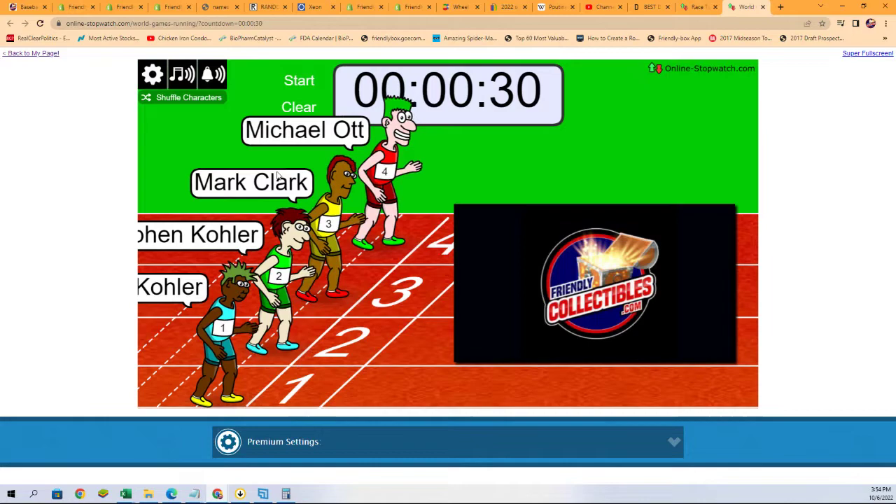
{"action": "left_click", "coordinate": [188, 102]}
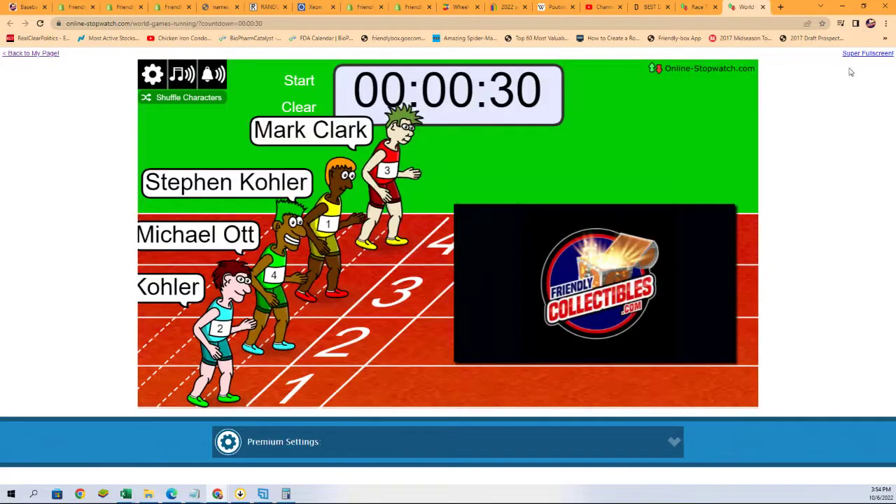
{"action": "left_click", "coordinate": [855, 53]}
{"action": "key", "text": "space"}
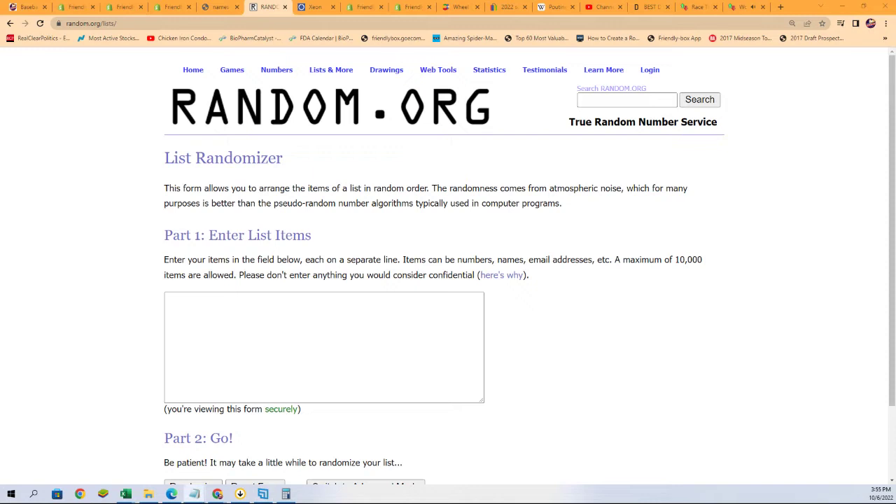
Step: Copy the owner names from the Notepad list
{"action": "left_click", "coordinate": [286, 495]}
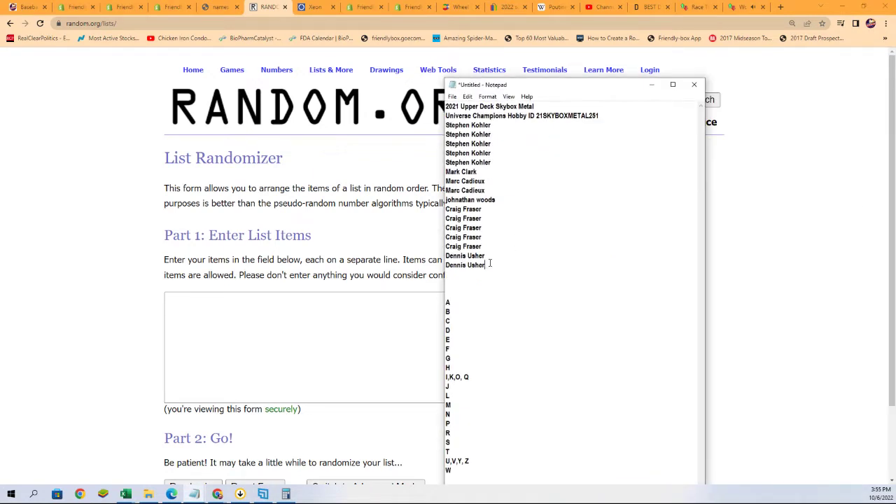
{"action": "left_click_drag", "start_coordinate": [490, 263], "coordinate": [447, 126]}
{"action": "right_click", "coordinate": [474, 143]}
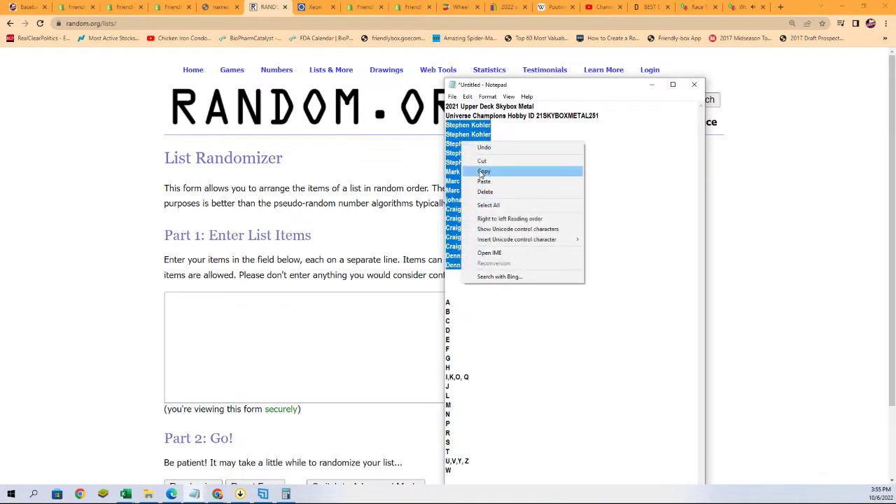
{"action": "left_click", "coordinate": [482, 171]}
Step: Paste the owner names into the List Randomizer box and randomize their order
{"action": "left_click", "coordinate": [266, 342]}
{"action": "right_click", "coordinate": [219, 313]}
{"action": "left_click", "coordinate": [252, 390]}
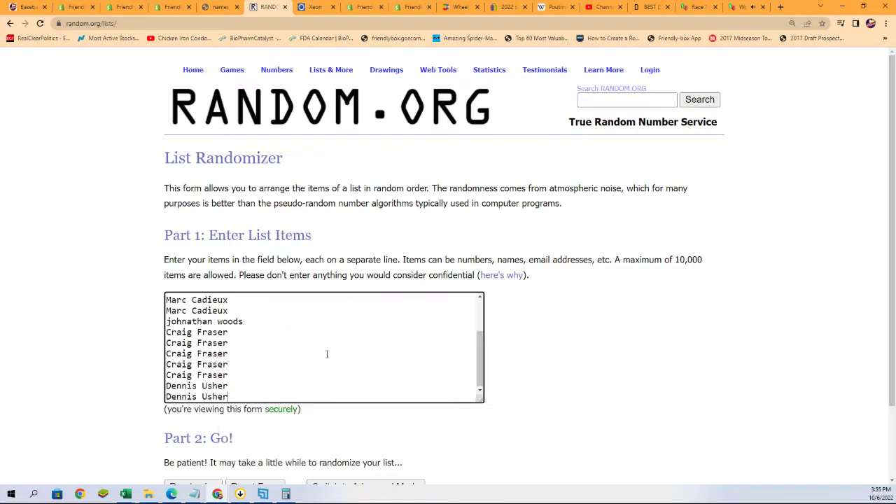
{"action": "scroll", "coordinate": [326, 355], "scroll_direction": "down", "scroll_amount": 1}
{"action": "left_click", "coordinate": [182, 400]}
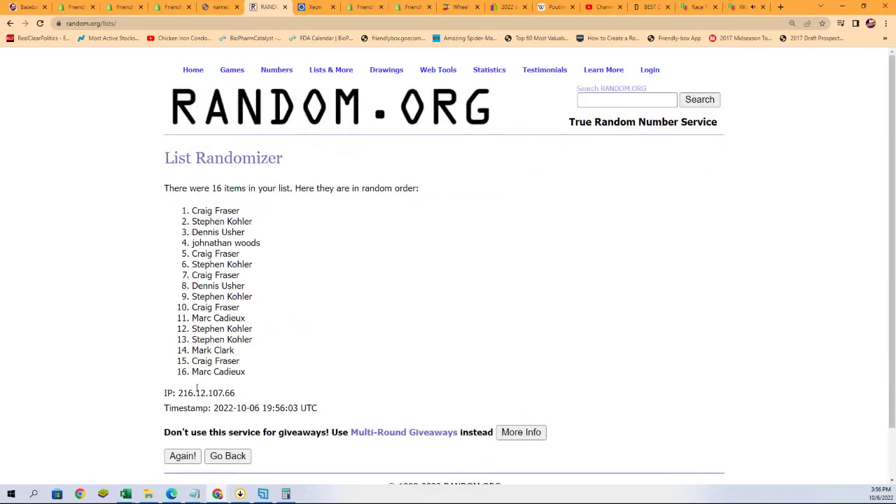
{"action": "scroll", "coordinate": [197, 387], "scroll_direction": "down", "scroll_amount": 1}
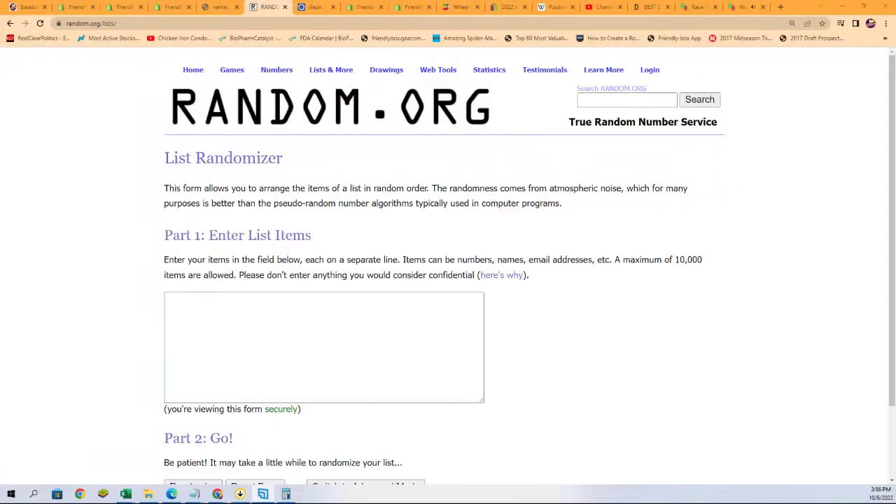
Step: Copy the full owner name list from the notes window
{"action": "left_click", "coordinate": [263, 494]}
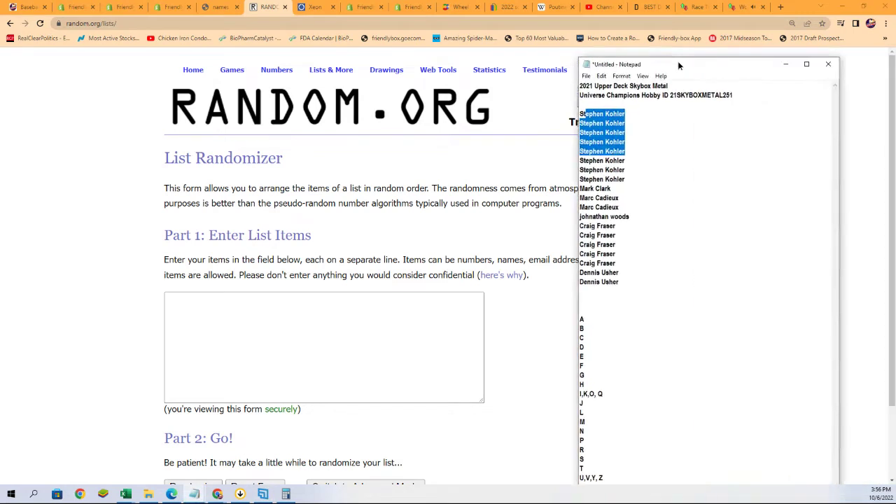
{"action": "left_click_drag", "start_coordinate": [678, 63], "coordinate": [576, 74]}
{"action": "left_click_drag", "start_coordinate": [538, 293], "coordinate": [490, 124]}
{"action": "right_click", "coordinate": [510, 130]}
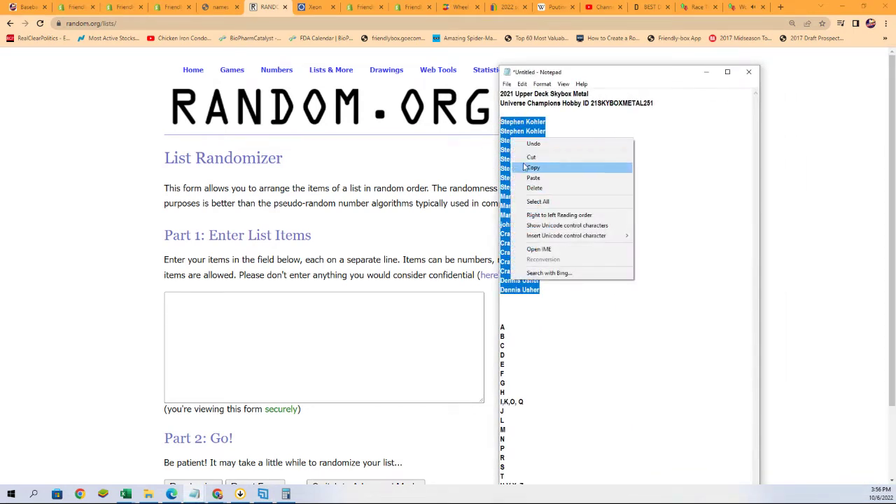
{"action": "left_click", "coordinate": [525, 168]}
Step: Paste the 19 owner names into the List Randomizer and randomize them
{"action": "left_click", "coordinate": [168, 309]}
{"action": "right_click", "coordinate": [190, 301]}
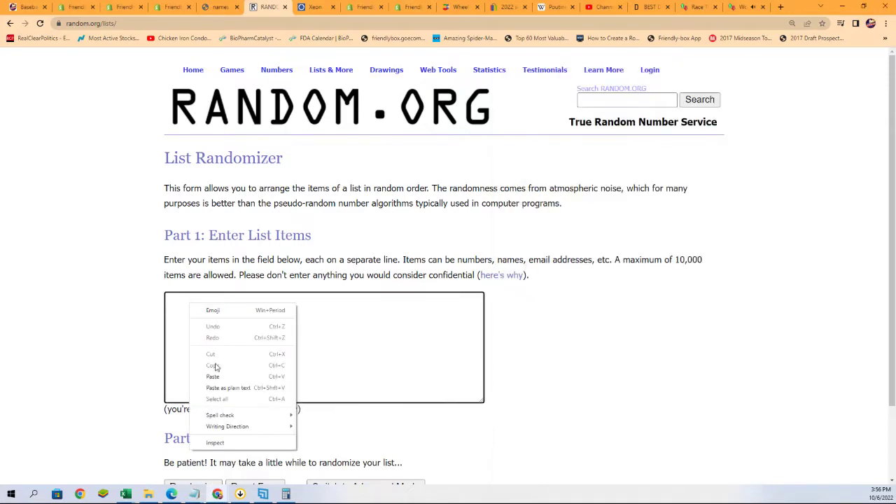
{"action": "left_click", "coordinate": [221, 382]}
{"action": "scroll", "coordinate": [553, 307], "scroll_direction": "down", "scroll_amount": 2}
{"action": "left_click", "coordinate": [188, 399]}
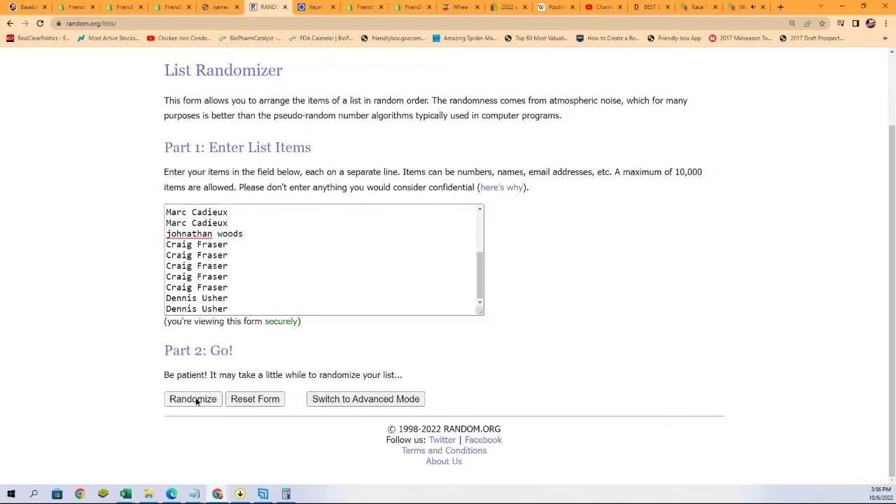
{"action": "scroll", "coordinate": [151, 413], "scroll_direction": "down", "scroll_amount": 2}
Step: Reshuffle the owner list with Again! until it has been randomized 7 times
{"action": "left_click", "coordinate": [181, 400]}
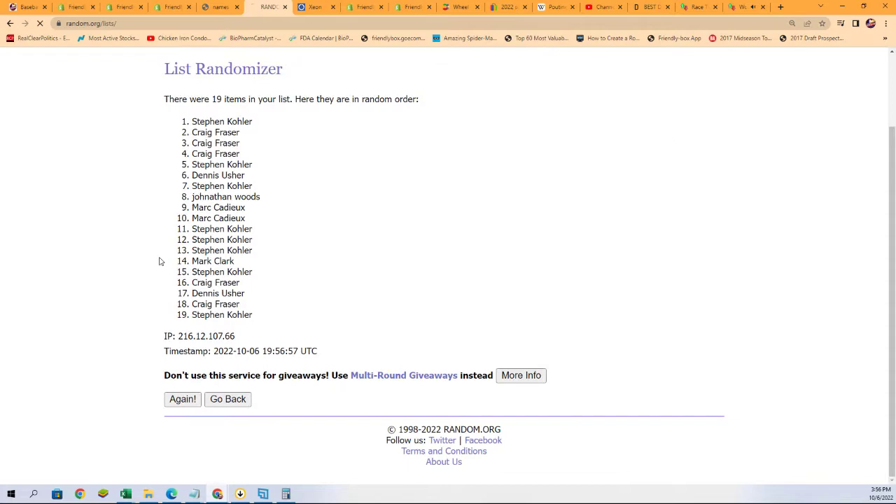
{"action": "scroll", "coordinate": [172, 430], "scroll_direction": "down", "scroll_amount": 1}
{"action": "left_click", "coordinate": [181, 400]}
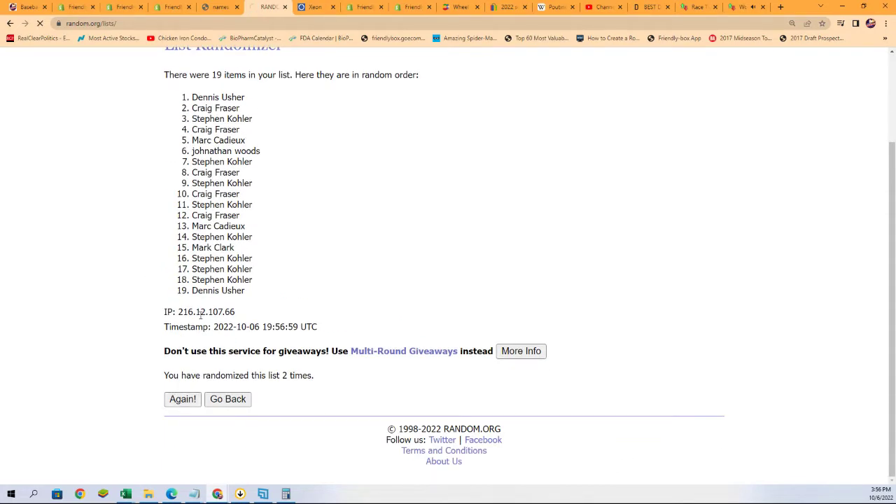
{"action": "left_click", "coordinate": [183, 401]}
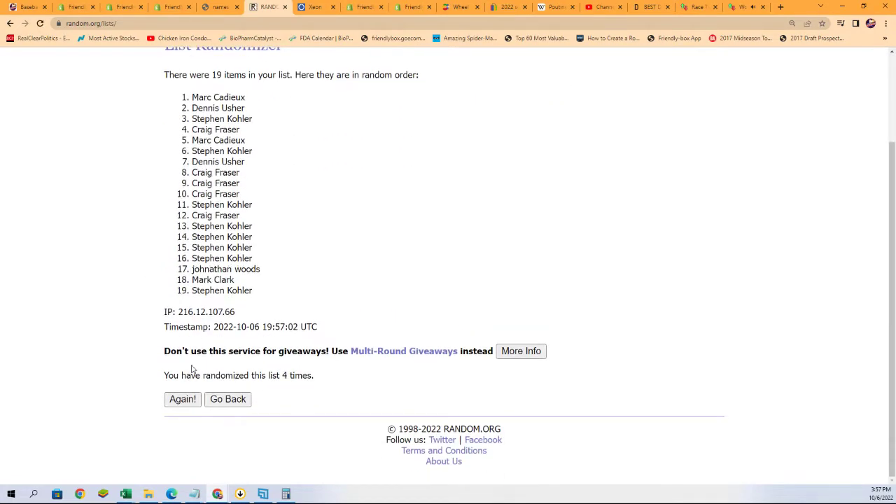
{"action": "left_click", "coordinate": [178, 401]}
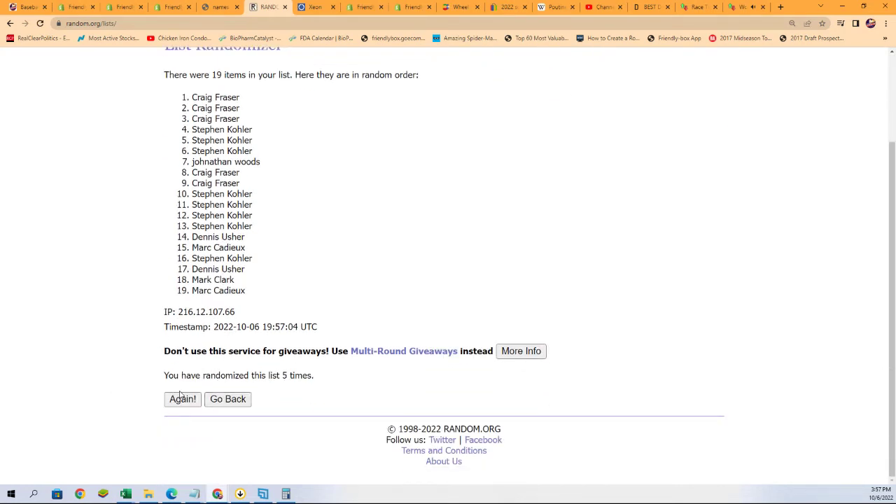
{"action": "left_click", "coordinate": [181, 398]}
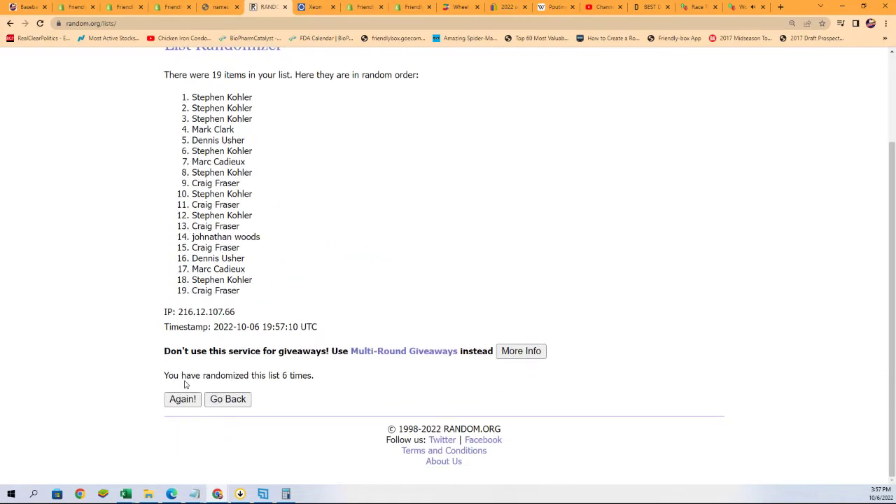
{"action": "left_click", "coordinate": [182, 398]}
{"action": "scroll", "coordinate": [261, 208], "scroll_direction": "down", "scroll_amount": 2}
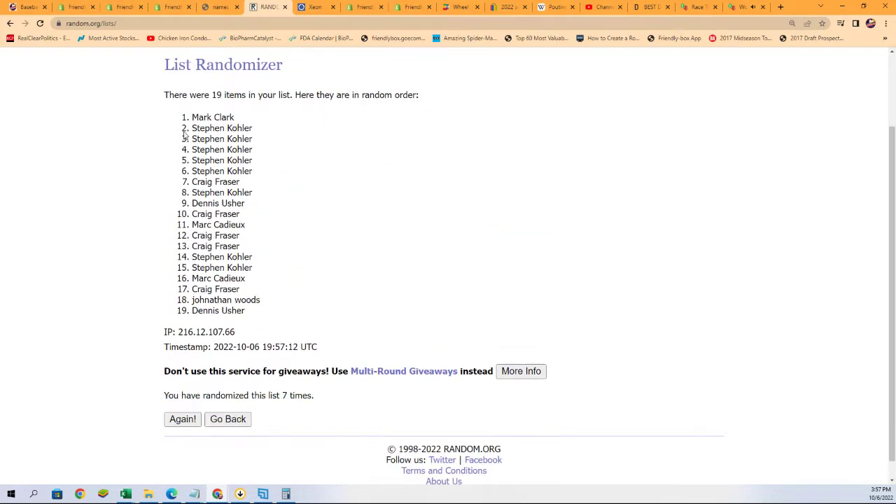
Step: Copy all 19 shuffled owner names
{"action": "left_click_drag", "start_coordinate": [191, 117], "coordinate": [261, 319]}
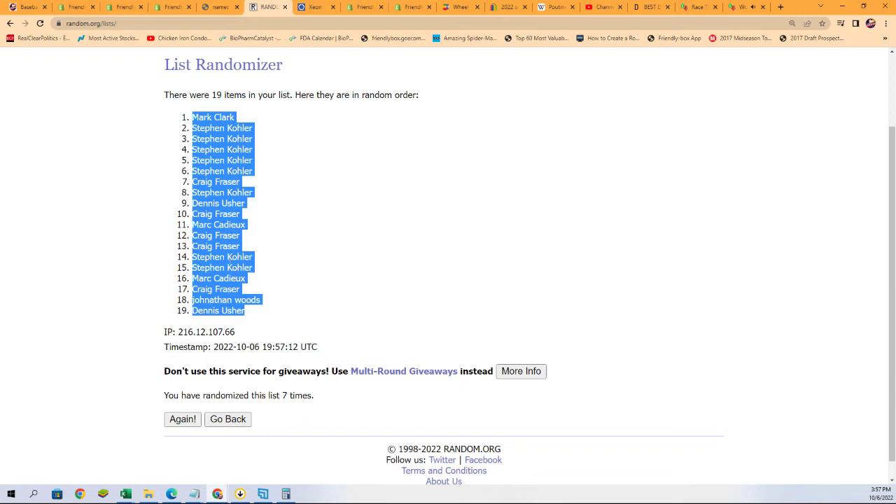
{"action": "right_click", "coordinate": [222, 251]}
{"action": "left_click", "coordinate": [244, 259]}
Step: Paste the 19 shuffled names into cell A2 of the Owner Names sheet as plain text
{"action": "left_click", "coordinate": [125, 495]}
{"action": "left_click_drag", "start_coordinate": [450, 49], "coordinate": [390, 1]}
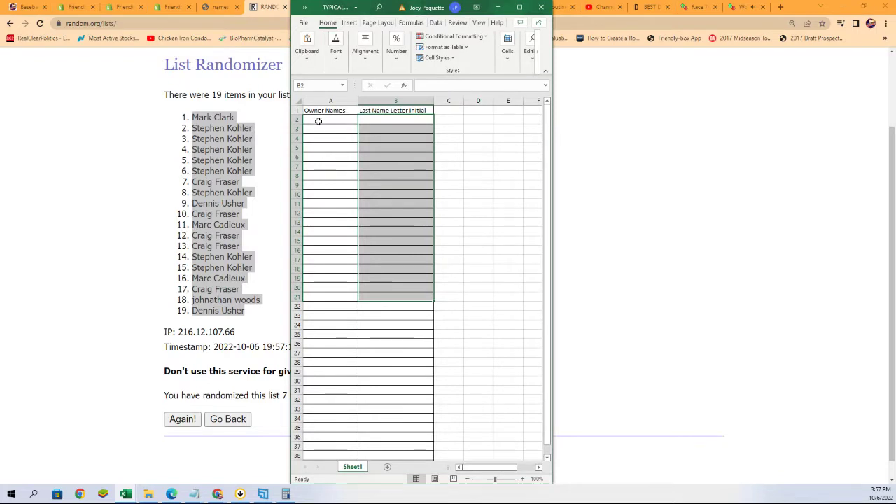
{"action": "left_click", "coordinate": [319, 119]}
{"action": "left_click", "coordinate": [350, 100]}
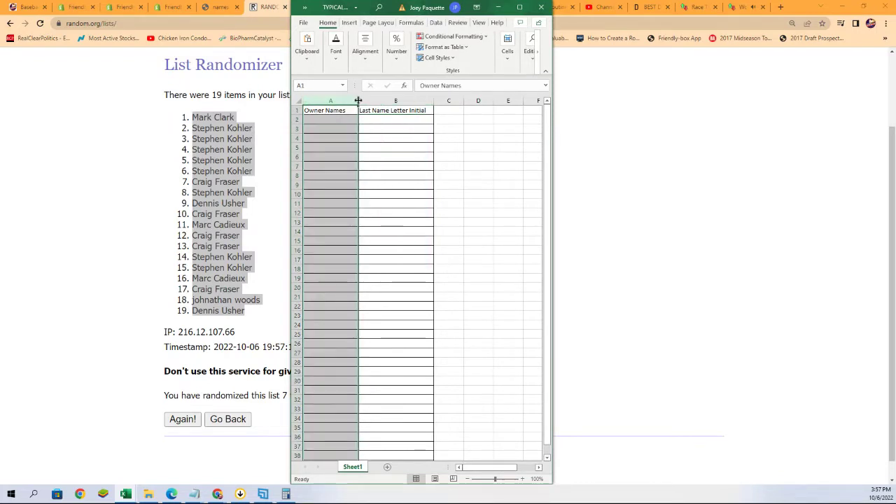
{"action": "left_click_drag", "start_coordinate": [357, 99], "coordinate": [382, 96]}
{"action": "left_click", "coordinate": [313, 118]}
{"action": "right_click", "coordinate": [312, 118]}
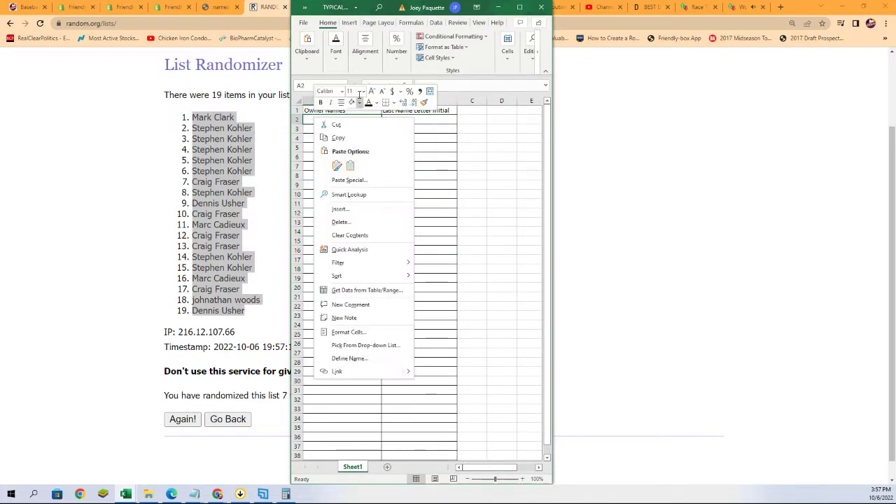
{"action": "left_click", "coordinate": [335, 184]}
{"action": "left_click", "coordinate": [264, 132]}
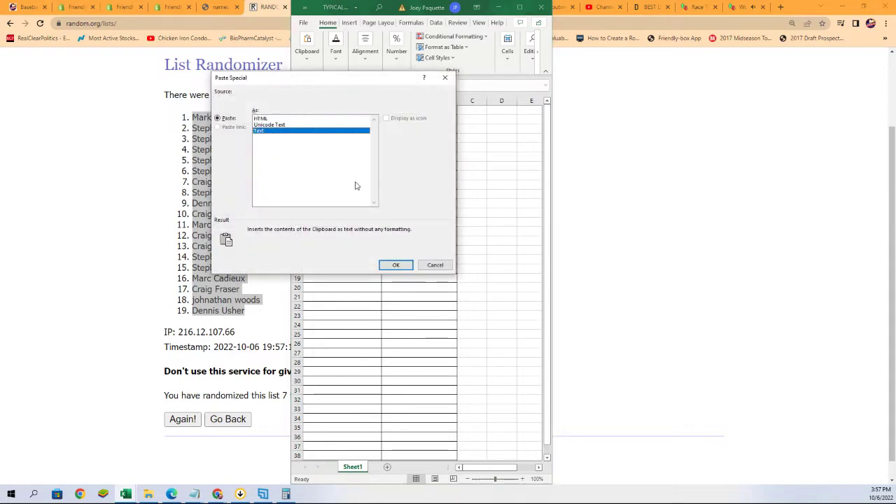
{"action": "left_click", "coordinate": [390, 264]}
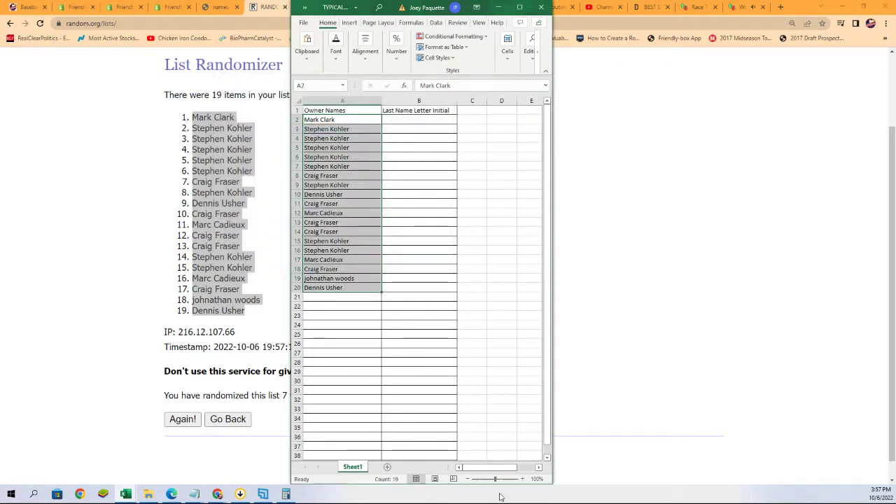
Step: Zoom the sheet to 150% and resize column A to fit the names
{"action": "left_click", "coordinate": [521, 478]}
{"action": "left_click", "coordinate": [522, 478]}
{"action": "left_click", "coordinate": [521, 479]}
{"action": "left_click", "coordinate": [521, 479]}
{"action": "left_click", "coordinate": [521, 479]}
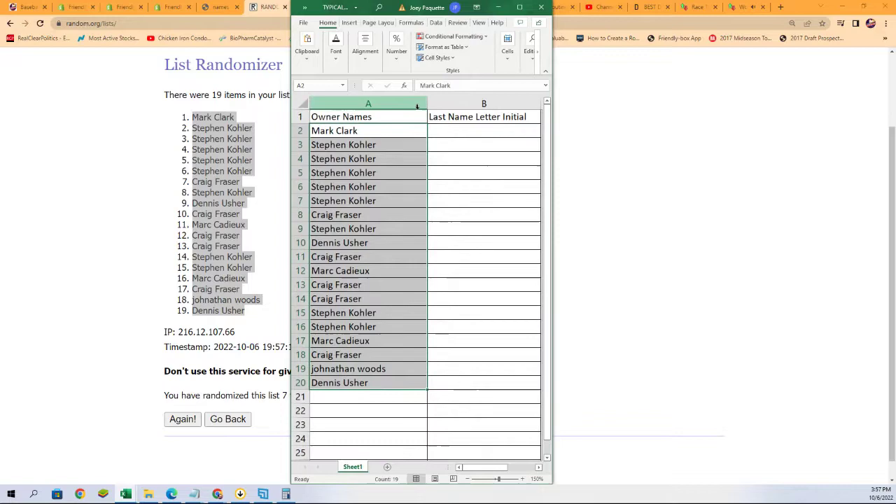
{"action": "left_click", "coordinate": [364, 104]}
{"action": "left_click_drag", "start_coordinate": [426, 104], "coordinate": [390, 110]}
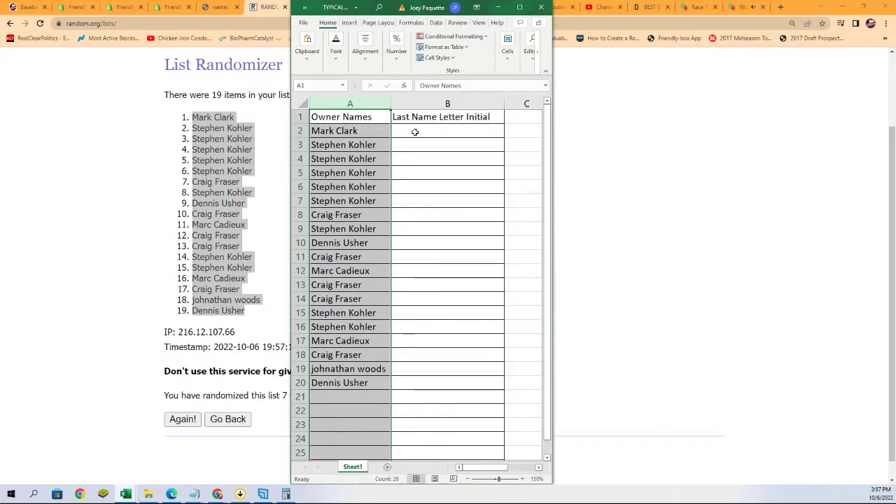
{"action": "left_click", "coordinate": [421, 130]}
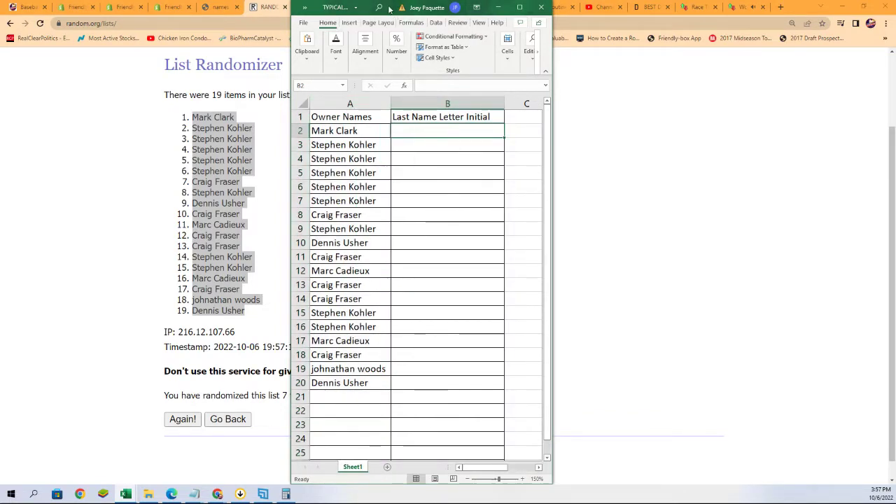
Step: Reopen a fresh RANDOM.ORG List Randomizer form from Lists & More
{"action": "left_click_drag", "start_coordinate": [394, 14], "coordinate": [895, 14]}
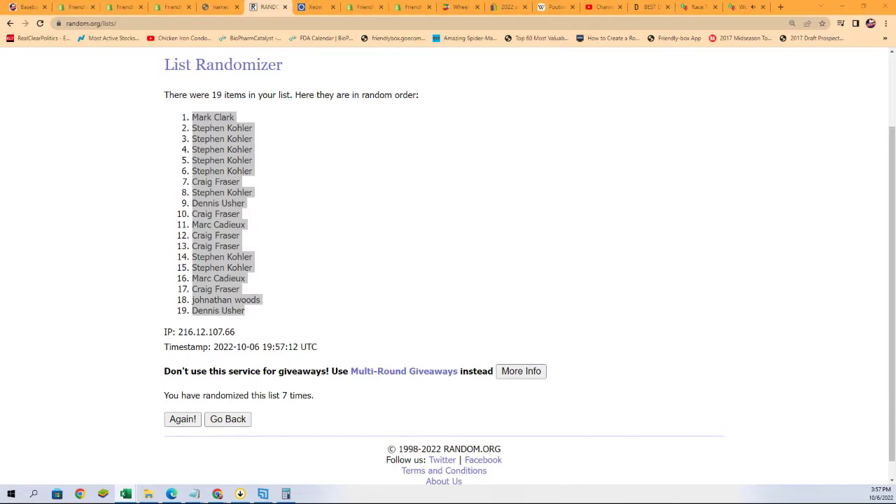
{"action": "scroll", "coordinate": [356, 198], "scroll_direction": "up", "scroll_amount": 2}
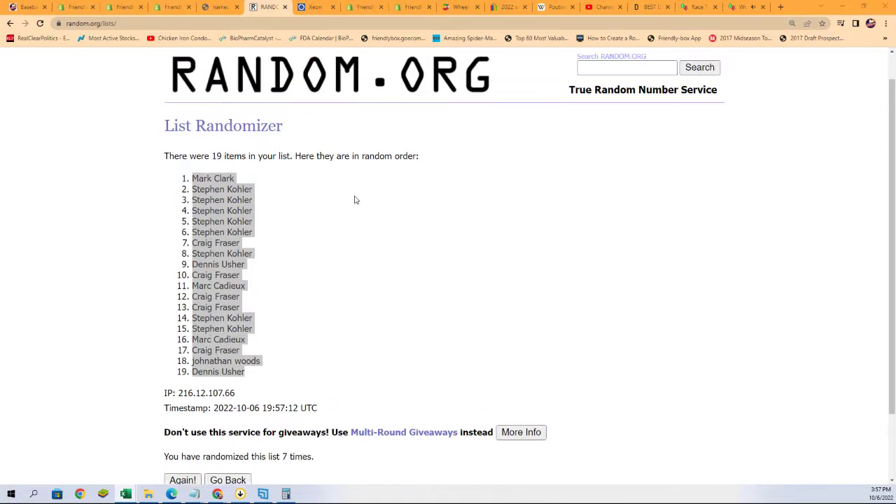
{"action": "mouse_move", "coordinate": [335, 70]}
{"action": "left_click", "coordinate": [339, 96]}
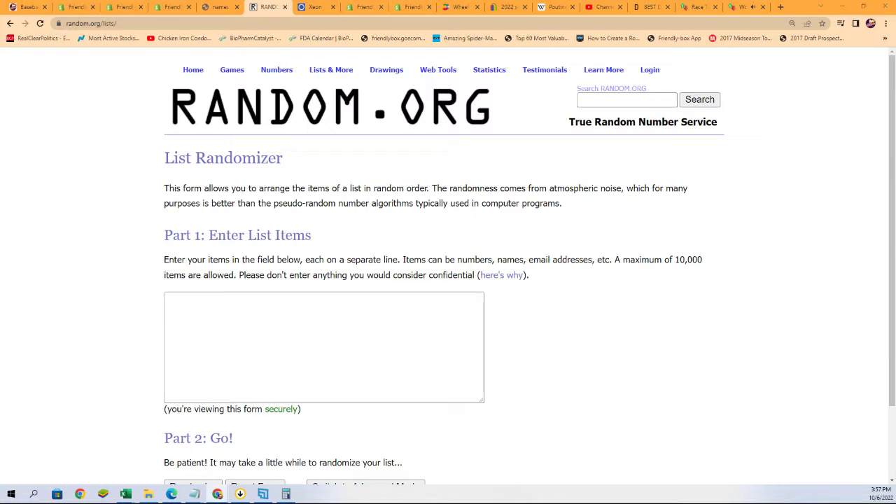
Step: Copy the A-to-W letter initials list from the notes
{"action": "key", "text": "alt+Tab"}
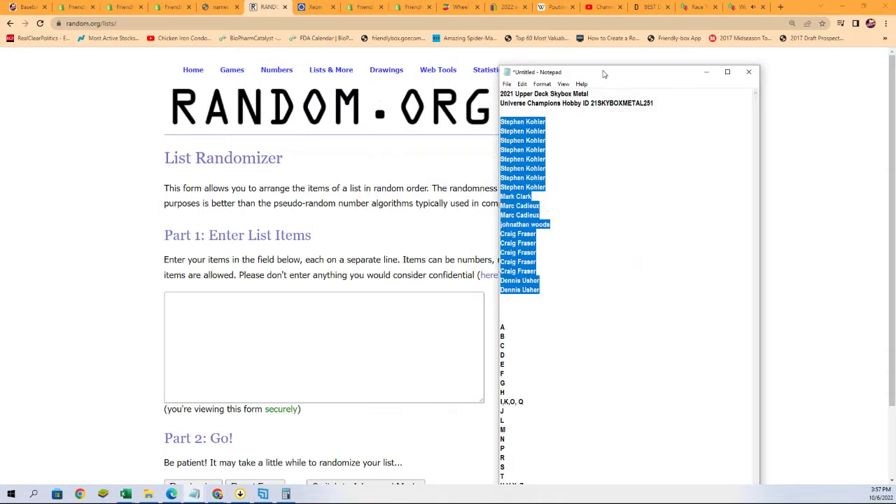
{"action": "left_click_drag", "start_coordinate": [604, 67], "coordinate": [604, 1]}
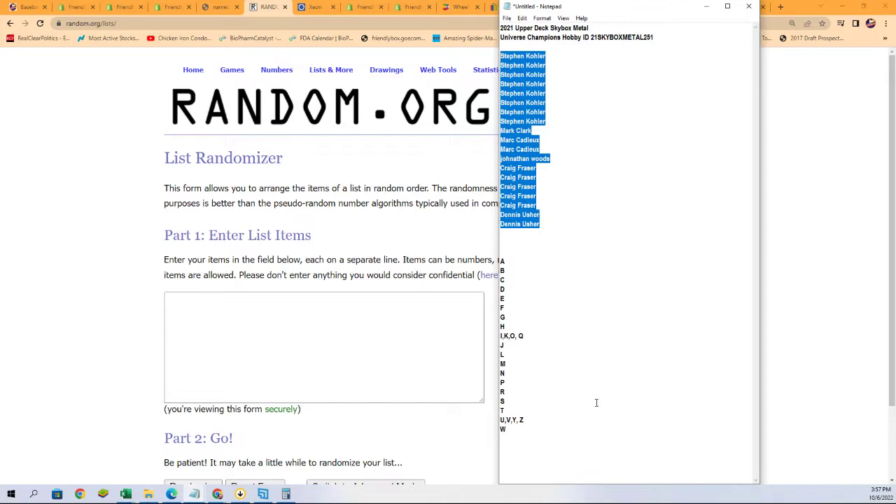
{"action": "left_click_drag", "start_coordinate": [511, 437], "coordinate": [501, 260]}
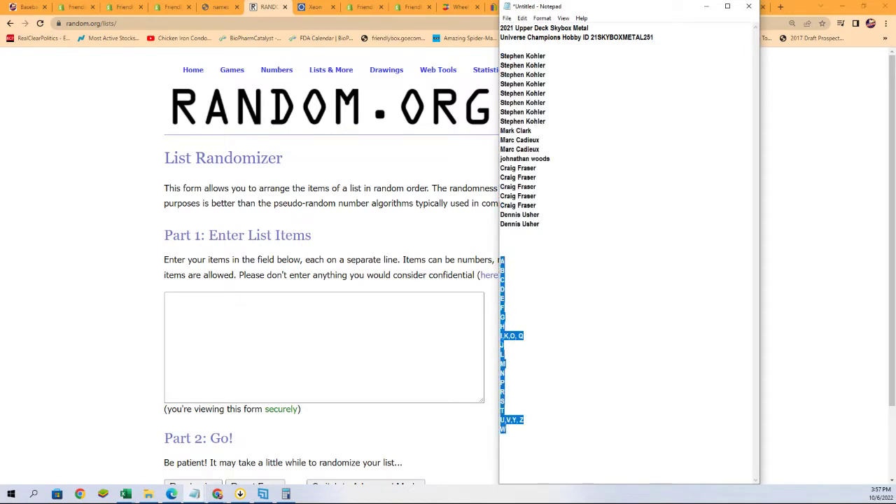
{"action": "right_click", "coordinate": [503, 261]}
{"action": "left_click", "coordinate": [522, 290]}
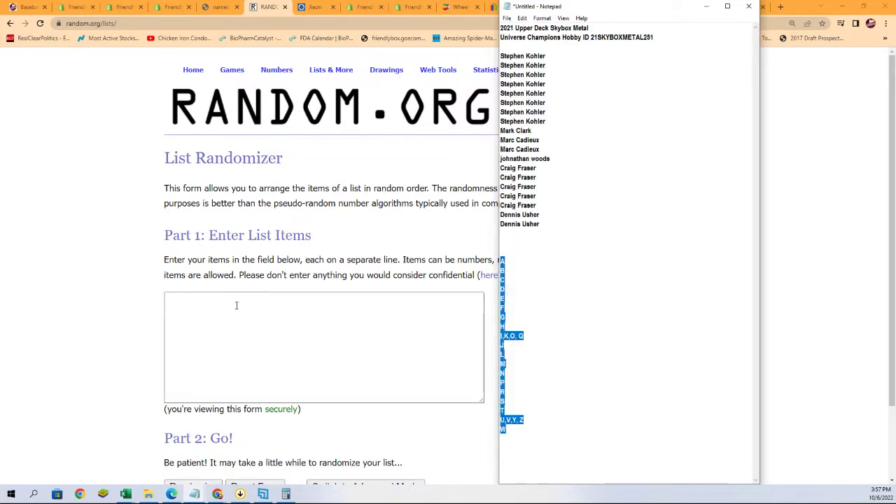
Step: Paste the letter initials into the List Randomizer and randomize them
{"action": "left_click", "coordinate": [225, 304]}
{"action": "right_click", "coordinate": [225, 304]}
{"action": "left_click", "coordinate": [249, 378]}
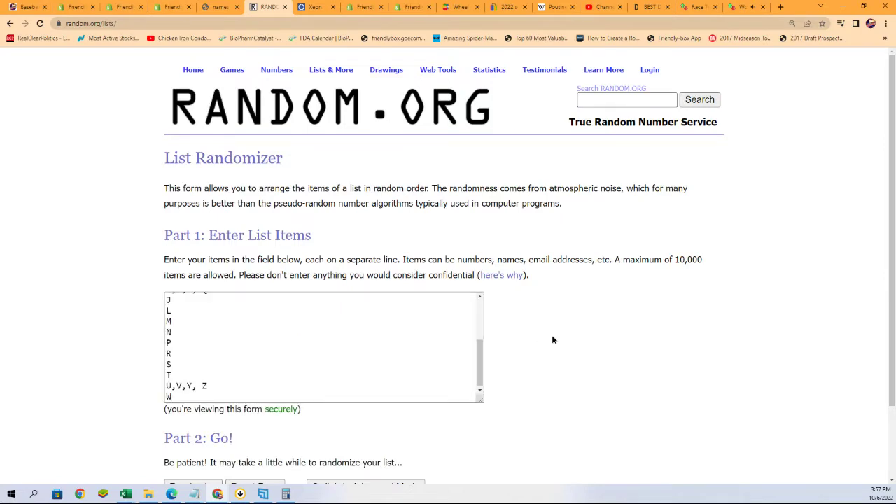
{"action": "scroll", "coordinate": [552, 338], "scroll_direction": "down", "scroll_amount": 2}
{"action": "left_click", "coordinate": [184, 400]}
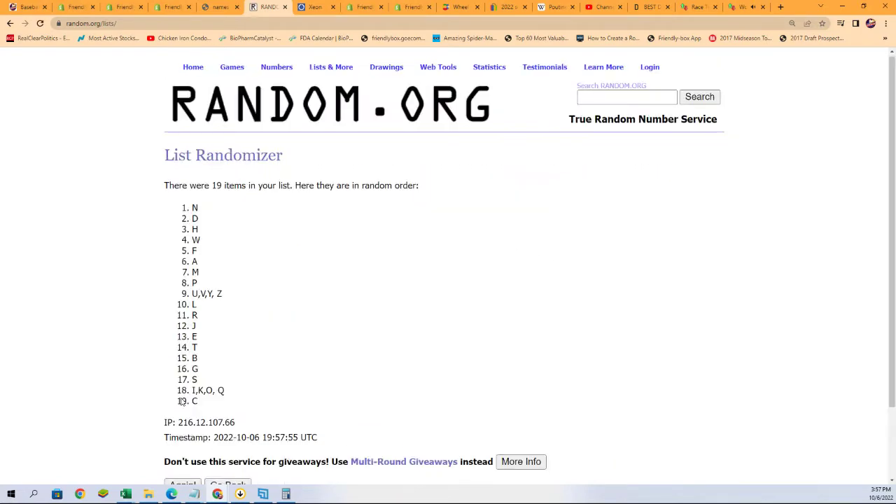
{"action": "scroll", "coordinate": [178, 399], "scroll_direction": "down", "scroll_amount": 2}
Step: Reshuffle the letter list until it has been randomized 7 times
{"action": "left_click", "coordinate": [180, 399]}
{"action": "scroll", "coordinate": [184, 376], "scroll_direction": "down", "scroll_amount": 2}
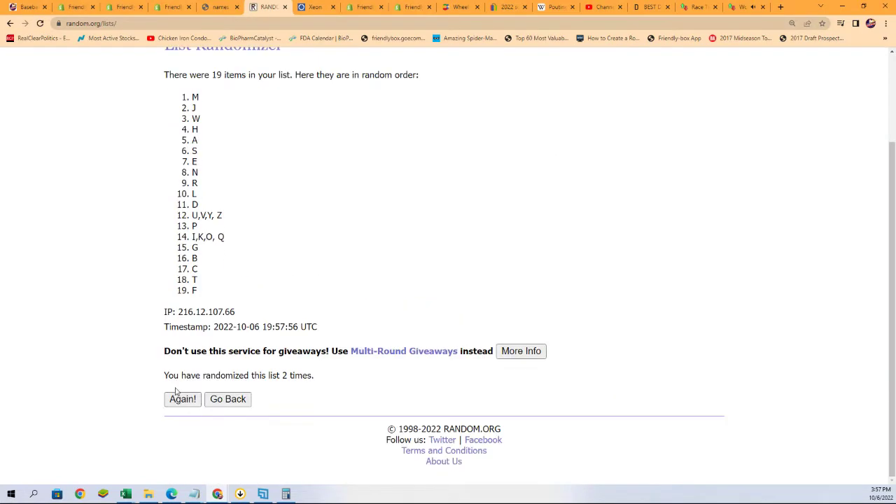
{"action": "left_click", "coordinate": [176, 398]}
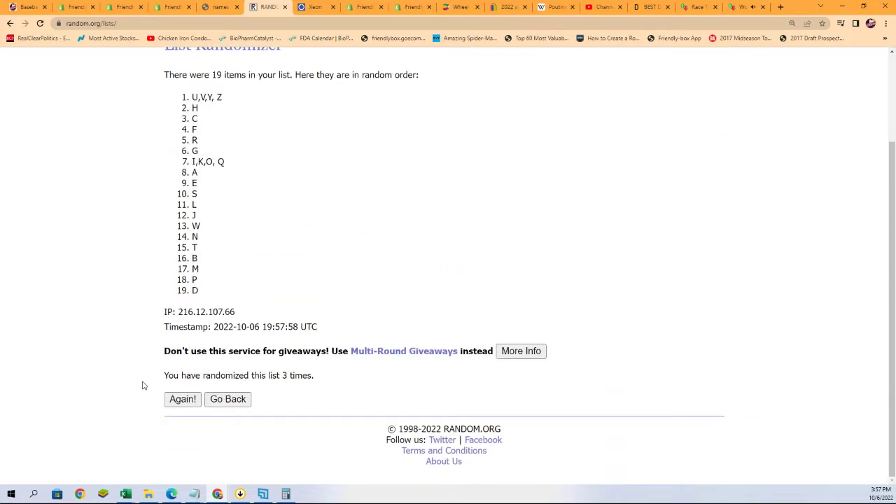
{"action": "left_click", "coordinate": [179, 399]}
{"action": "left_click", "coordinate": [191, 398]}
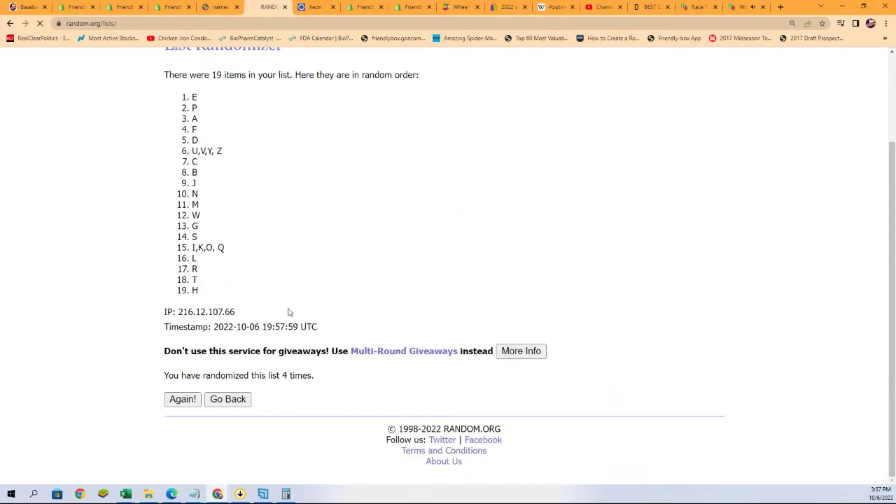
{"action": "left_click", "coordinate": [182, 401]}
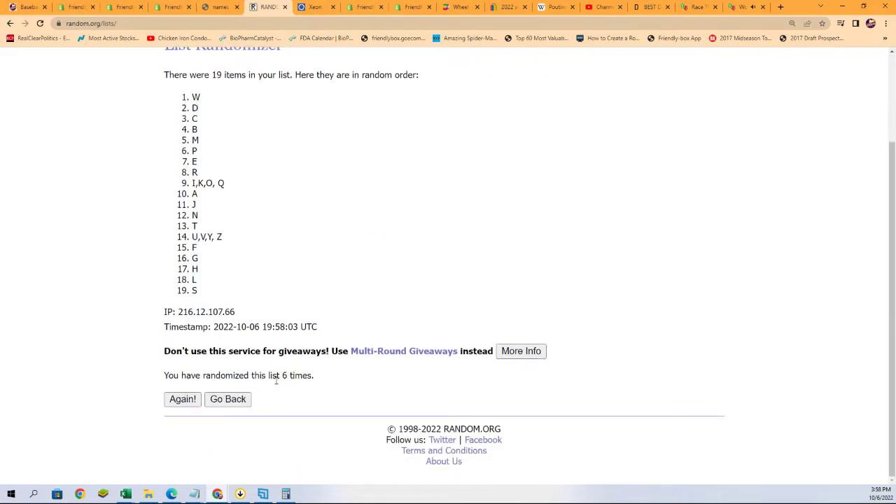
{"action": "left_click", "coordinate": [175, 398]}
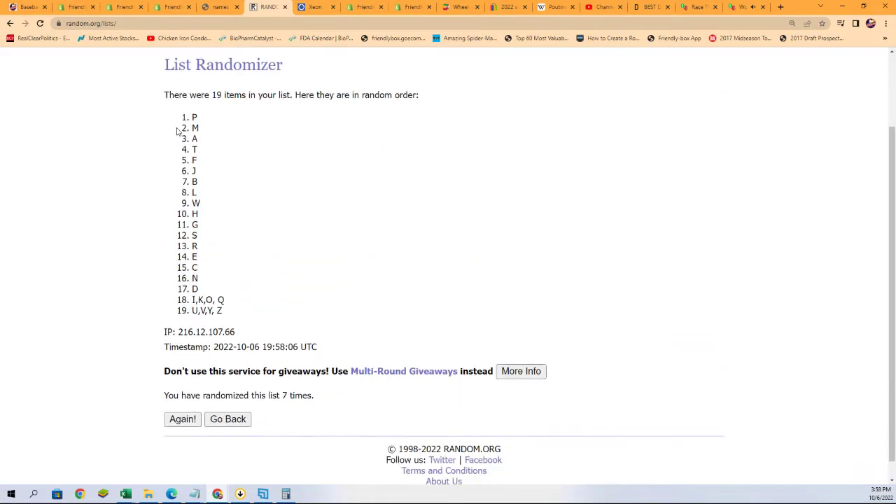
Step: Copy all 19 shuffled letters, from P through Z, for pasting into Excel
{"action": "left_click_drag", "start_coordinate": [202, 140], "coordinate": [223, 306]}
{"action": "right_click", "coordinate": [223, 306]}
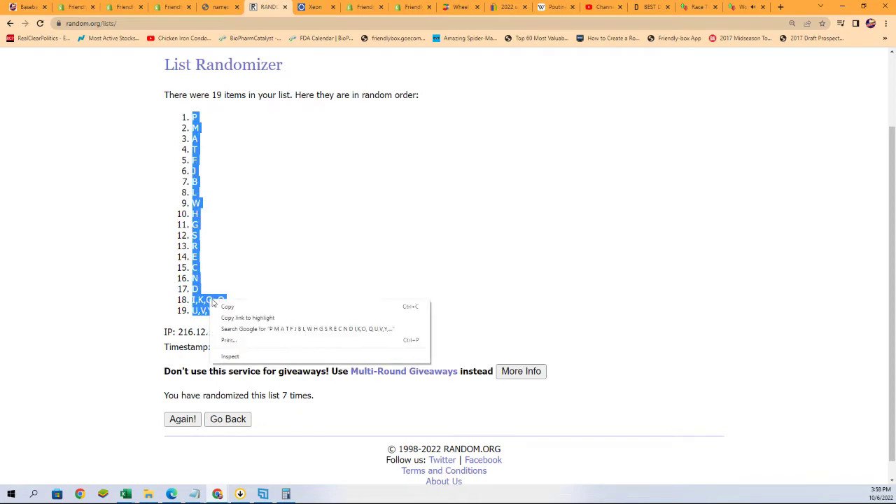
{"action": "left_click", "coordinate": [228, 307]}
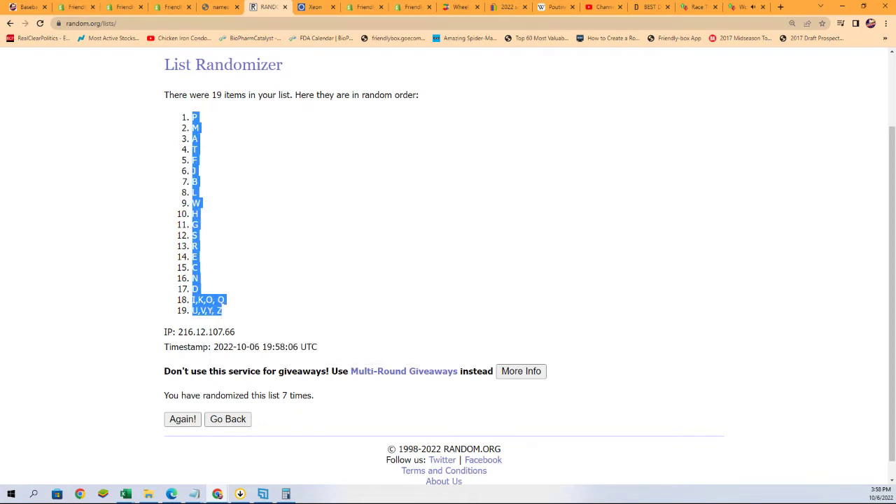
{"action": "key", "text": "alt+Tab"}
{"action": "left_click_drag", "start_coordinate": [337, 113], "coordinate": [314, 4]}
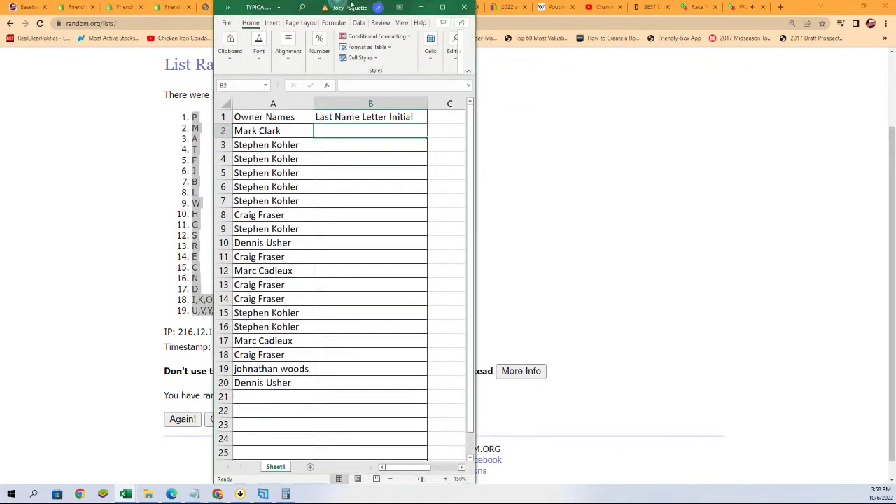
Step: Paste the shuffled letters into B2 under Last Name Letter Initial as plain text
{"action": "right_click", "coordinate": [331, 133]}
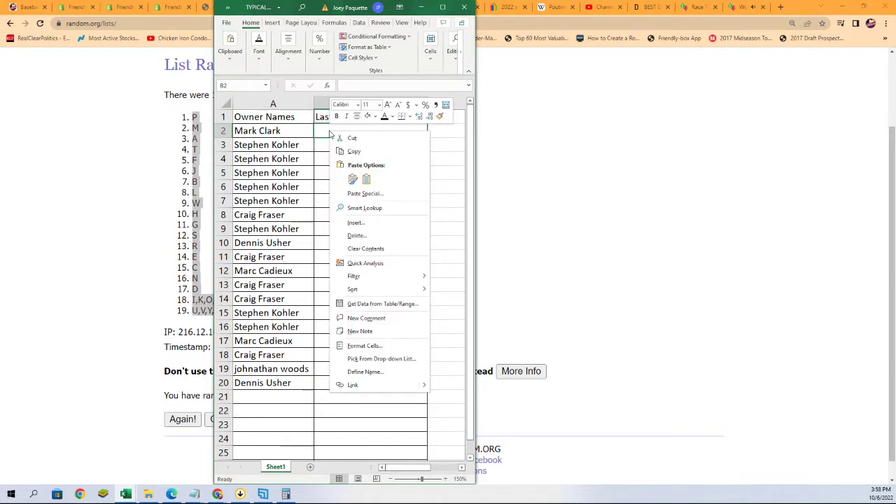
{"action": "left_click", "coordinate": [354, 193]}
{"action": "left_click", "coordinate": [278, 141]}
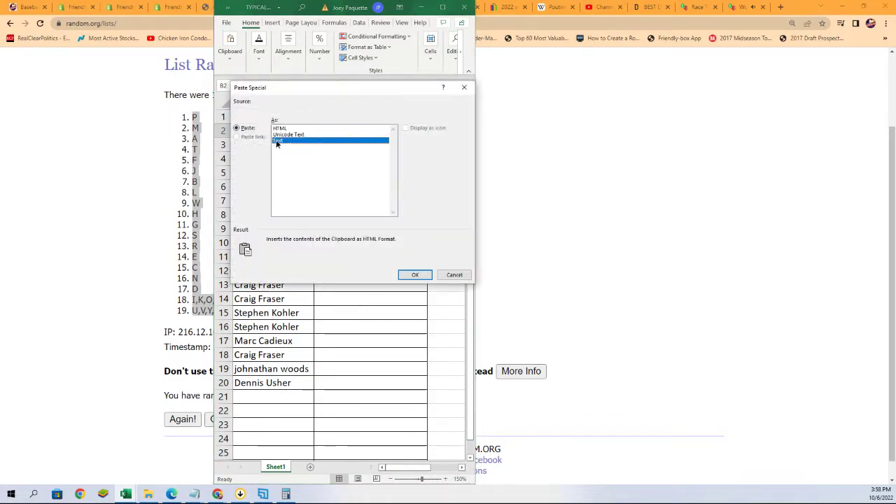
{"action": "left_click", "coordinate": [409, 275]}
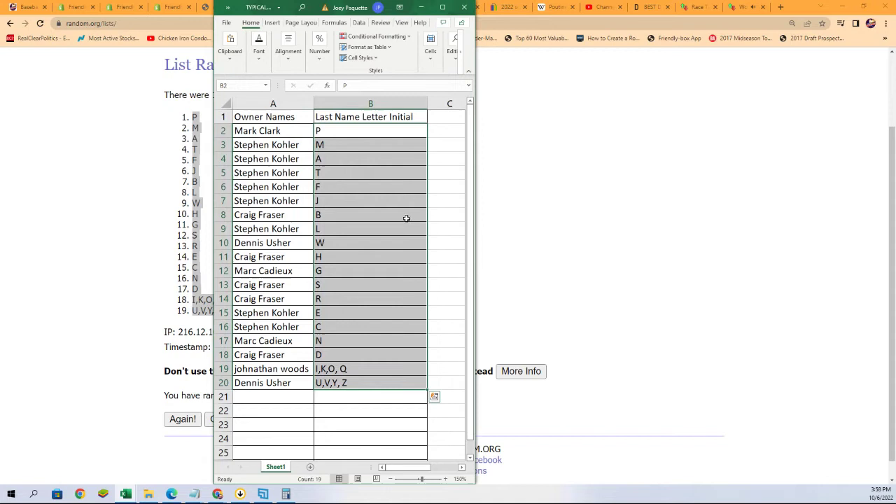
Step: Highlight the owner-initial pairs in rows 8, 10 and 12, then maximize Excel
{"action": "left_click", "coordinate": [284, 245]}
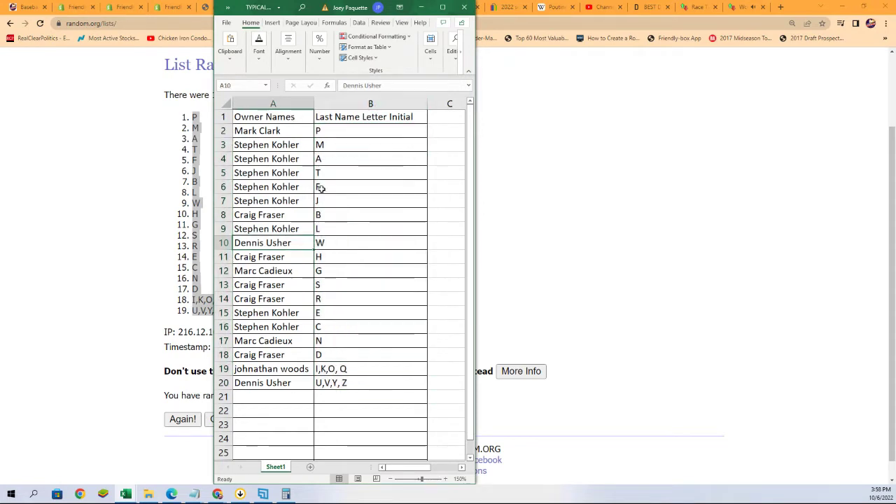
{"action": "left_click_drag", "start_coordinate": [308, 245], "coordinate": [342, 243]}
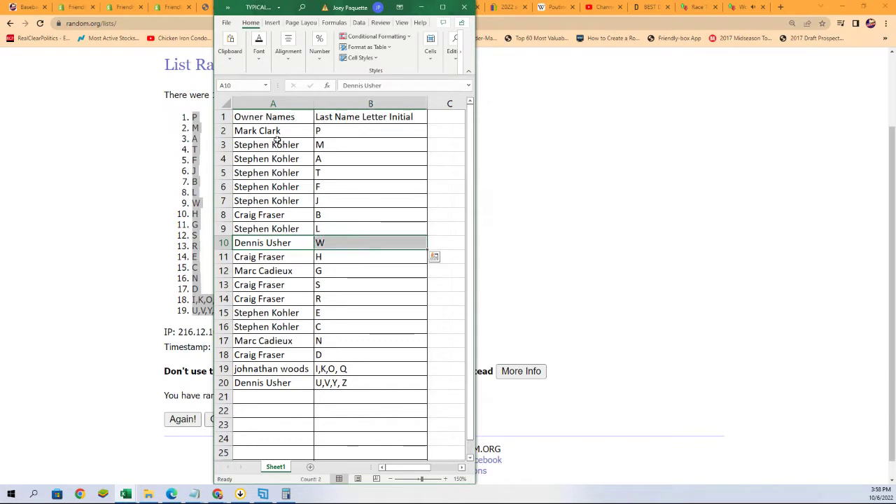
{"action": "left_click_drag", "start_coordinate": [292, 114], "coordinate": [349, 369]}
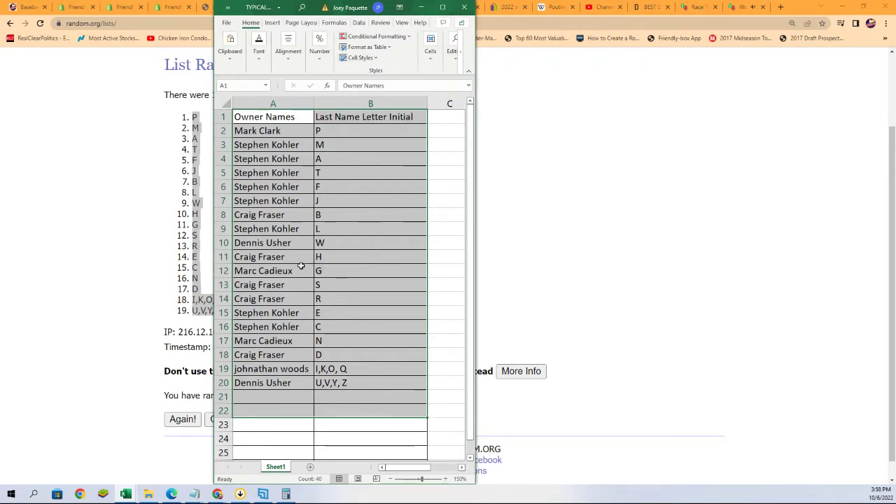
{"action": "left_click", "coordinate": [300, 271]}
{"action": "left_click_drag", "start_coordinate": [325, 271], "coordinate": [290, 271]}
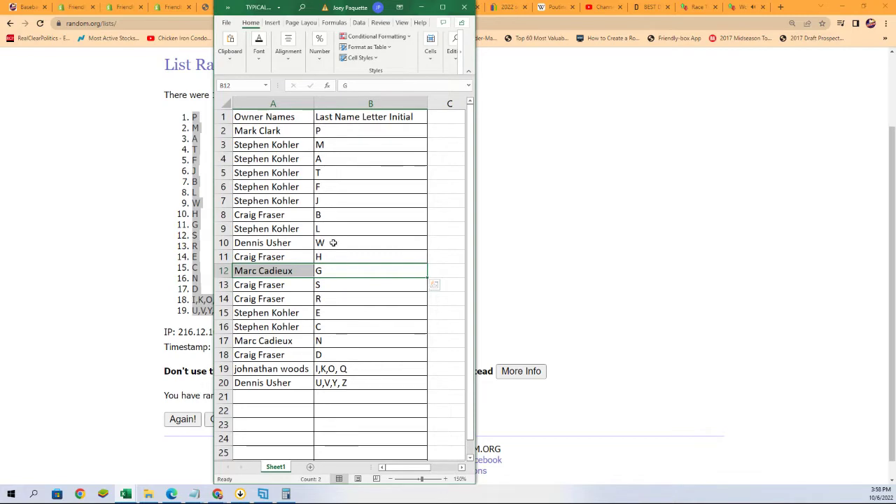
{"action": "left_click_drag", "start_coordinate": [298, 216], "coordinate": [336, 217]}
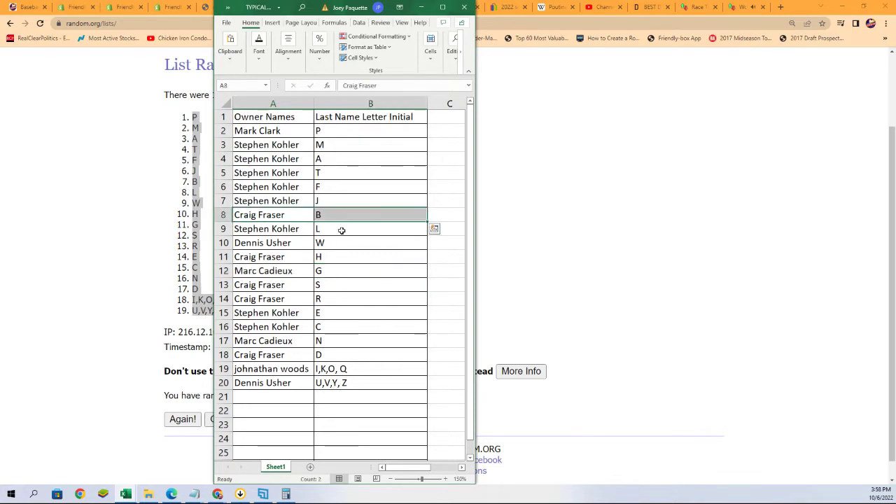
{"action": "left_click", "coordinate": [442, 7]}
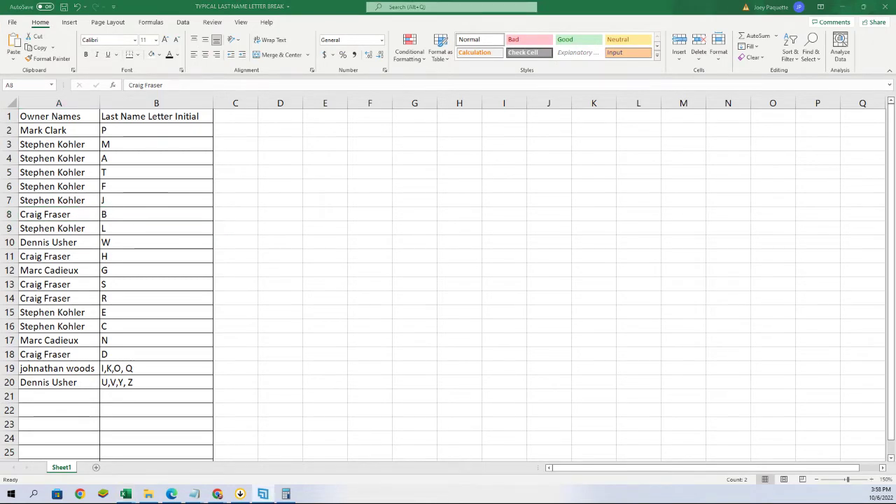
Step: Snip the A1:B20 owner-and-initial table as a floating image
{"action": "key", "text": "Print"}
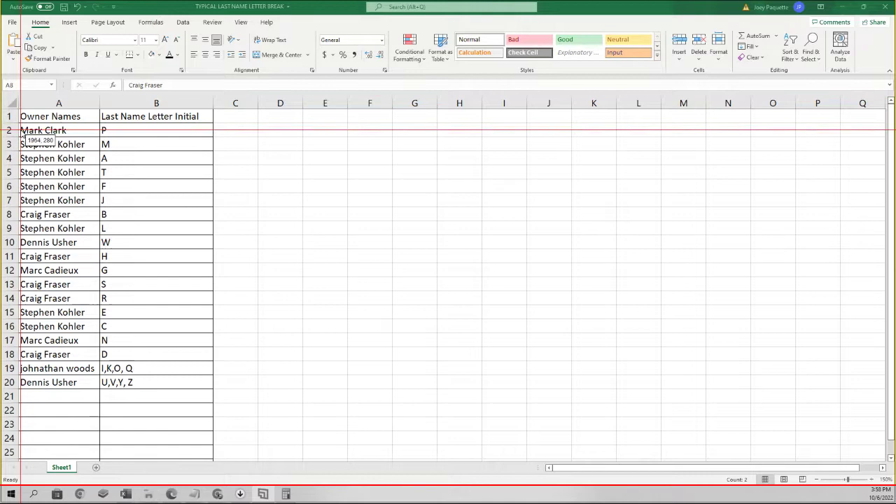
{"action": "left_click_drag", "start_coordinate": [19, 123], "coordinate": [141, 390]}
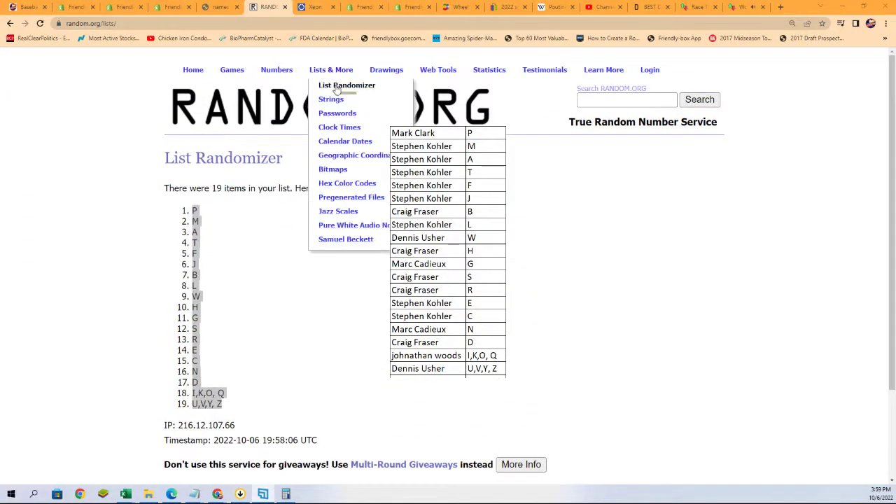
Step: Enter the pack numbers 1 through 14 in the List Randomizer
{"action": "left_click", "coordinate": [336, 90]}
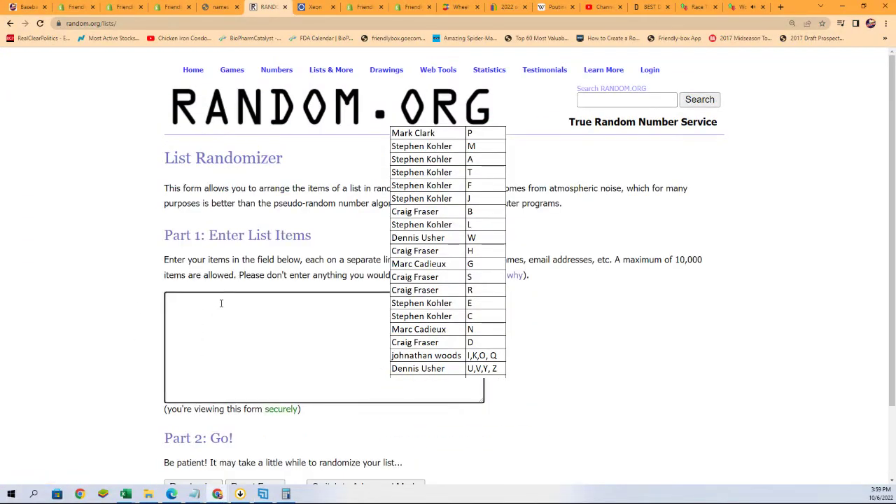
{"action": "type", "text": "1 2 3 4 5"}
{"action": "key", "text": "Return"}
{"action": "type", "text": "6 7 8 9 10 11 12 13 1"}
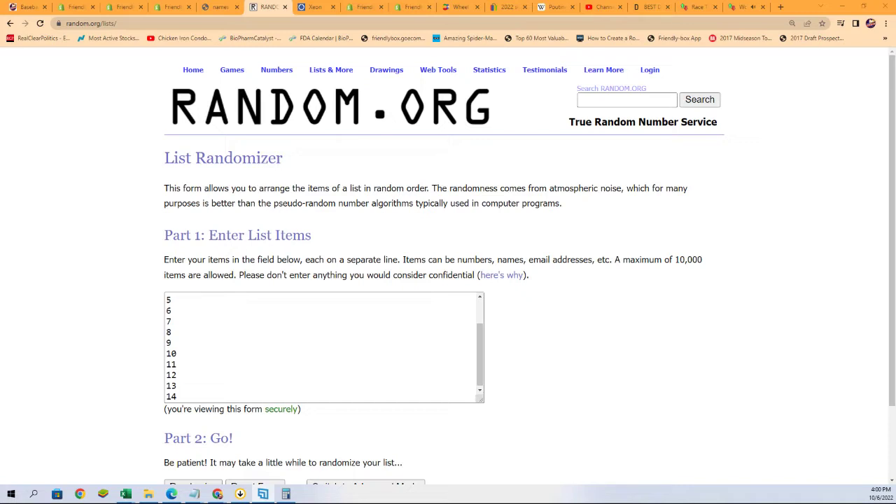
Step: Randomize the 14 numbers and reshuffle them several more times with Again!
{"action": "scroll", "coordinate": [674, 376], "scroll_direction": "down", "scroll_amount": 2}
{"action": "left_click", "coordinate": [210, 400]}
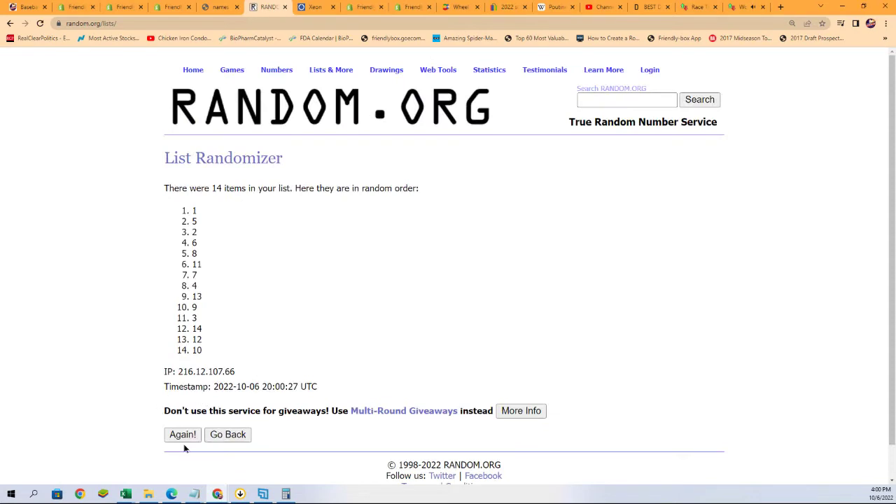
{"action": "left_click", "coordinate": [179, 436]}
{"action": "scroll", "coordinate": [189, 422], "scroll_direction": "down", "scroll_amount": 1}
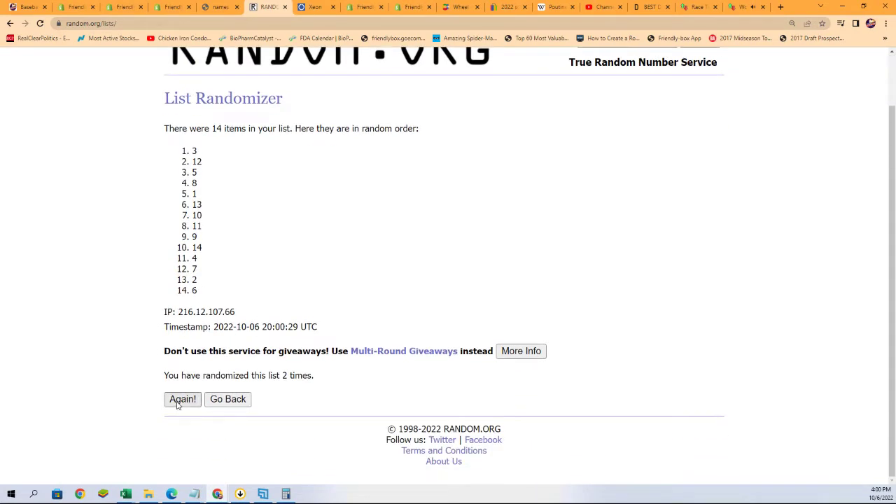
{"action": "left_click", "coordinate": [187, 460]}
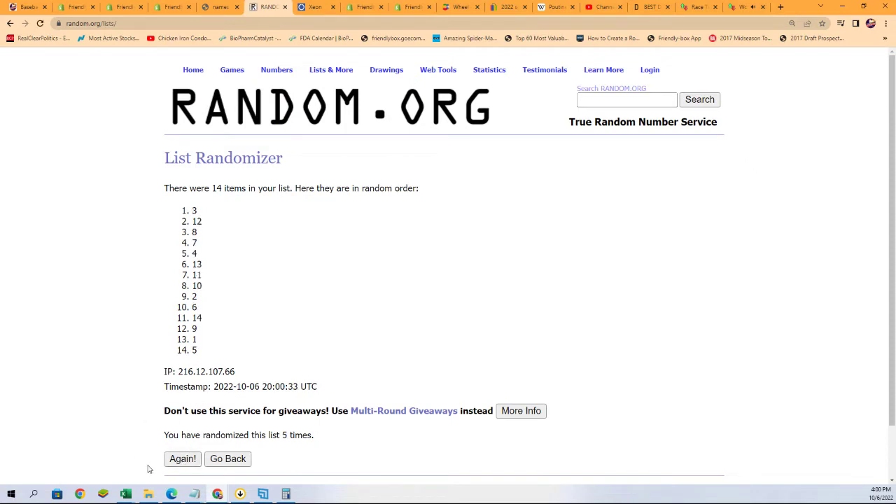
{"action": "left_click", "coordinate": [171, 460]}
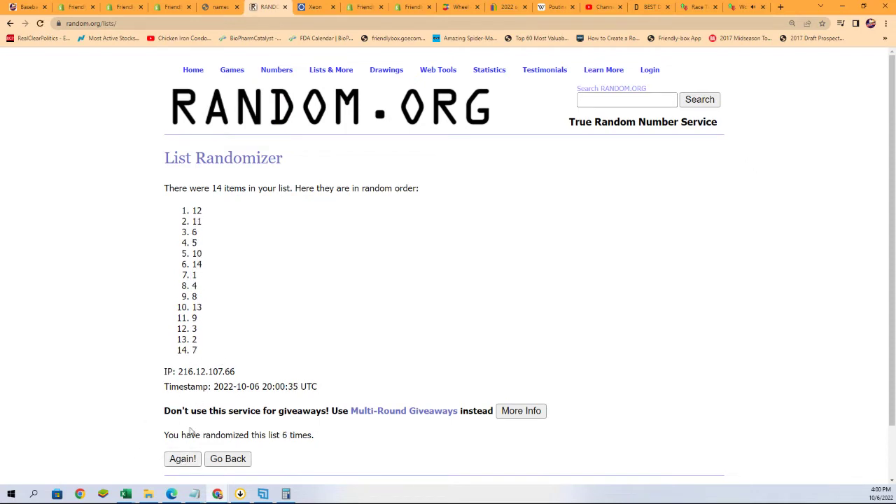